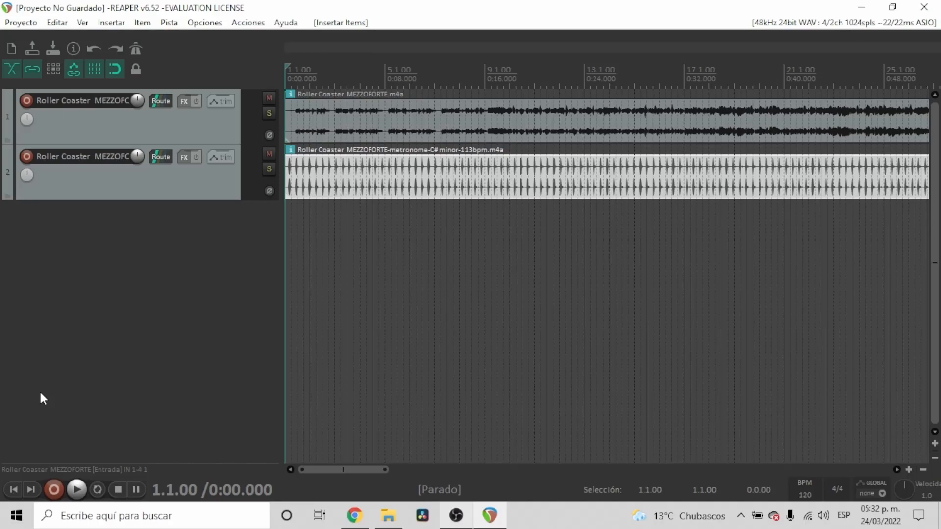
- Import the Roller Coaster MEZZOFORTE audio file from the Descargas folder as a third track and delete that track
left_click(386, 516)
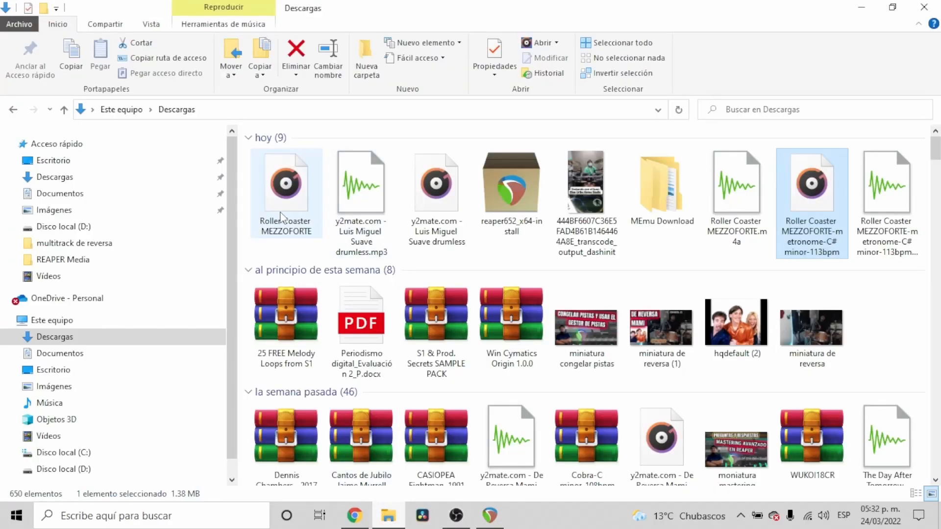
left_click_drag(280, 213, 283, 256)
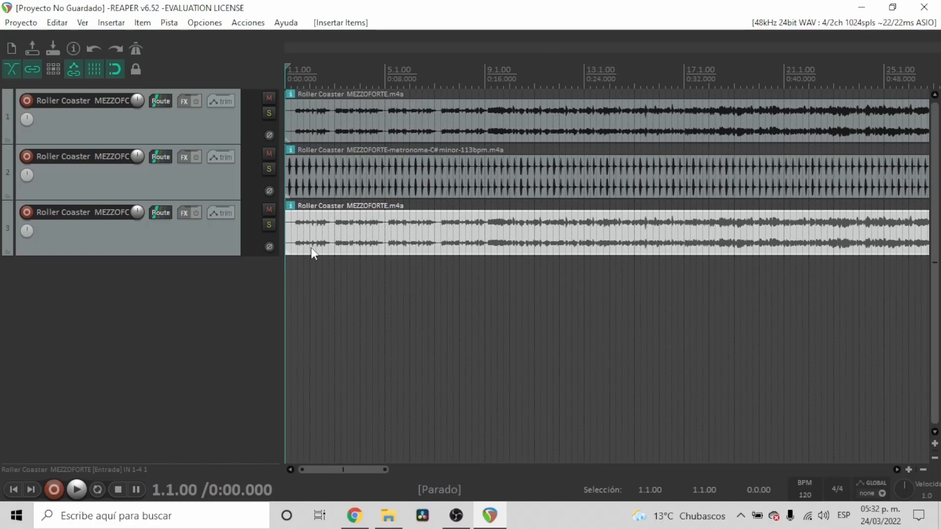
left_click(215, 247)
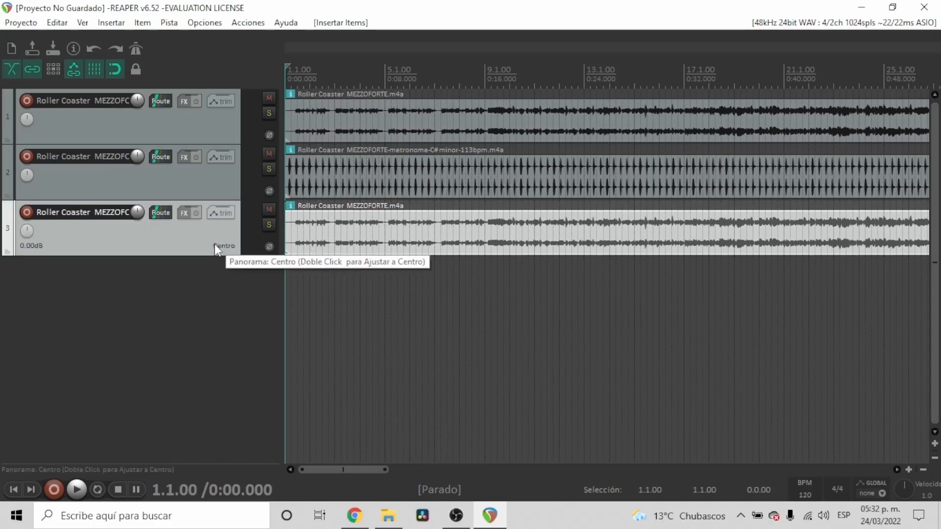
key("Delete")
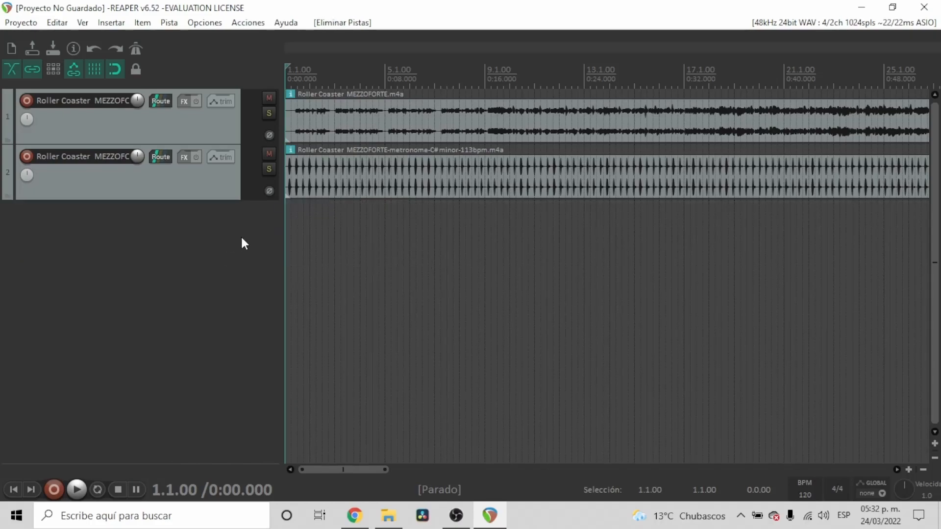
- Insert four empty tracks below the two Roller Coaster tracks
scroll(465, 195, "up", 3)
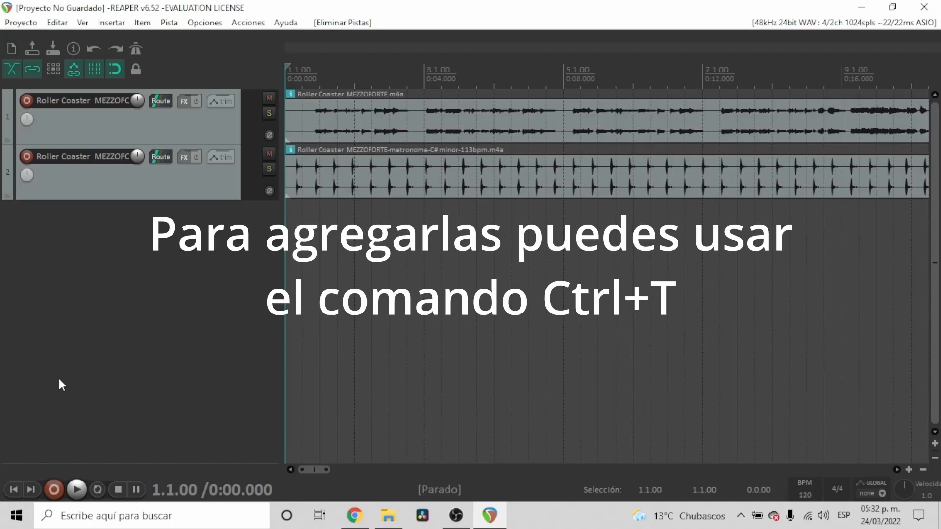
key("ctrl+t")
key("ctrl+t")
key("ctrl+t")
key("ctrl+t")
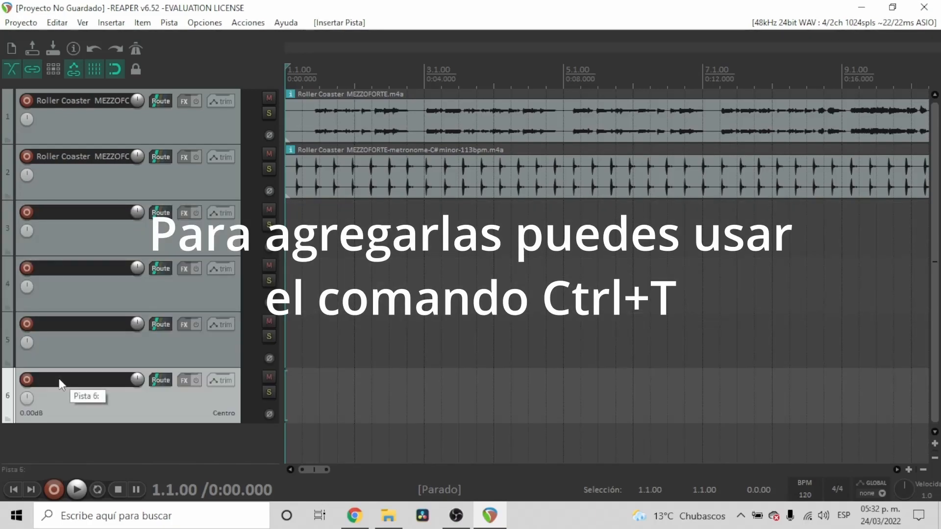
- Arm the third track for recording, turn off its record monitoring, and name it Bombo
left_click(26, 213)
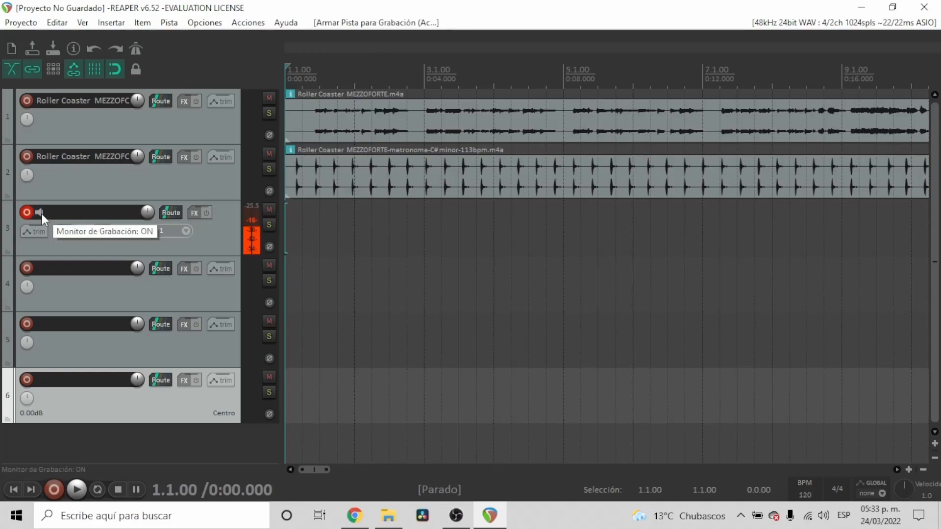
left_click(41, 214)
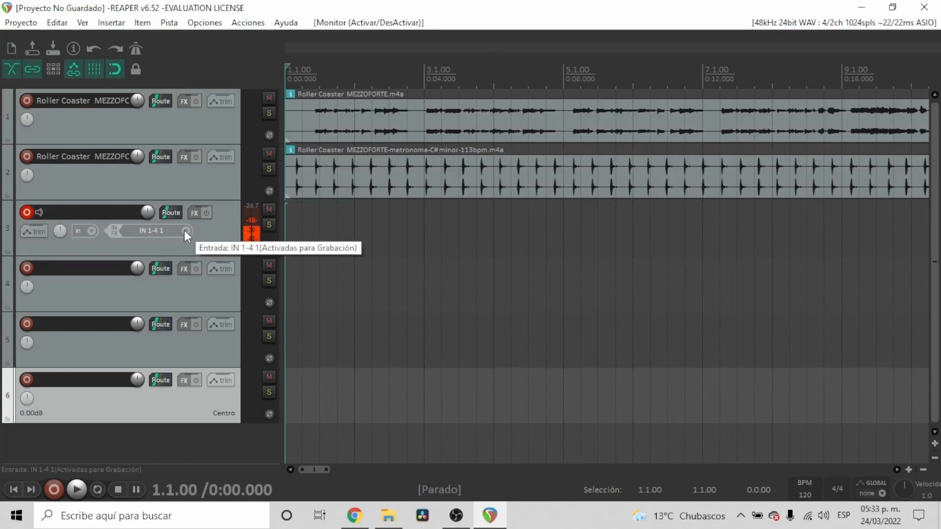
double_click(86, 210)
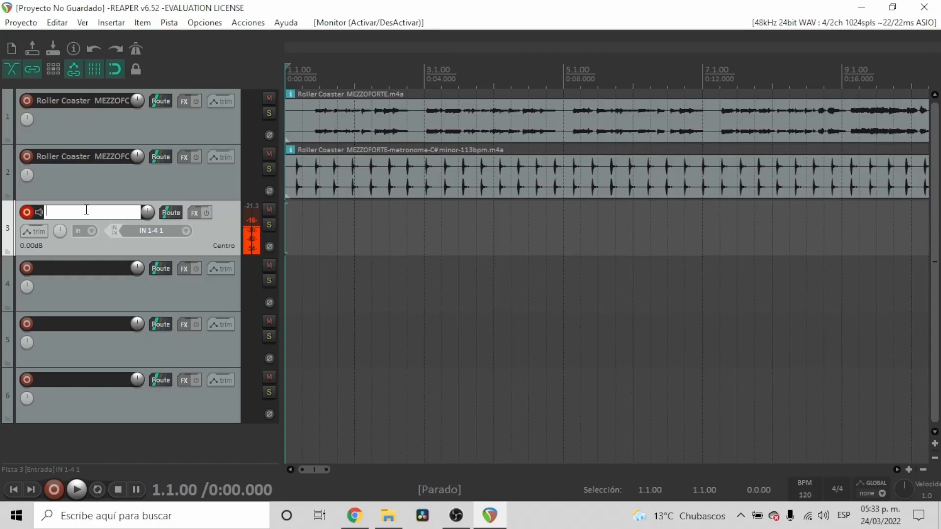
type("Bombo")
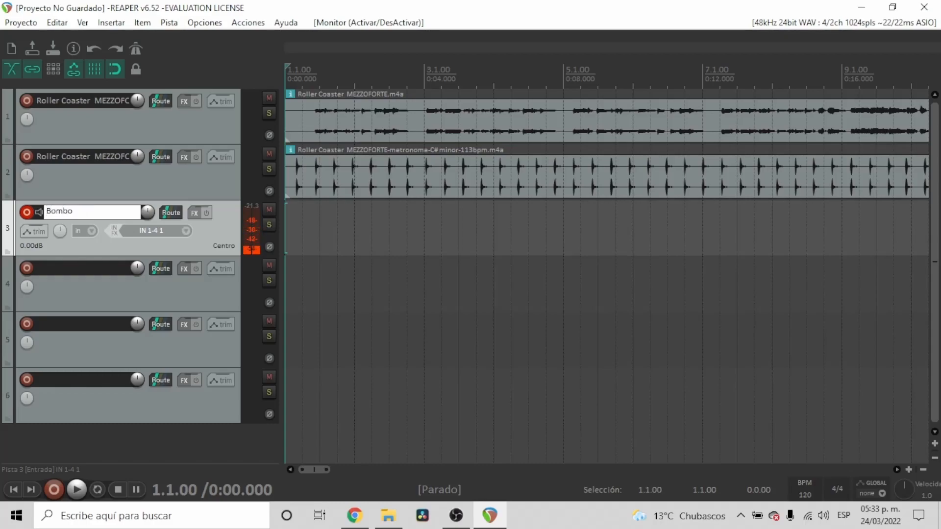
left_click(168, 301)
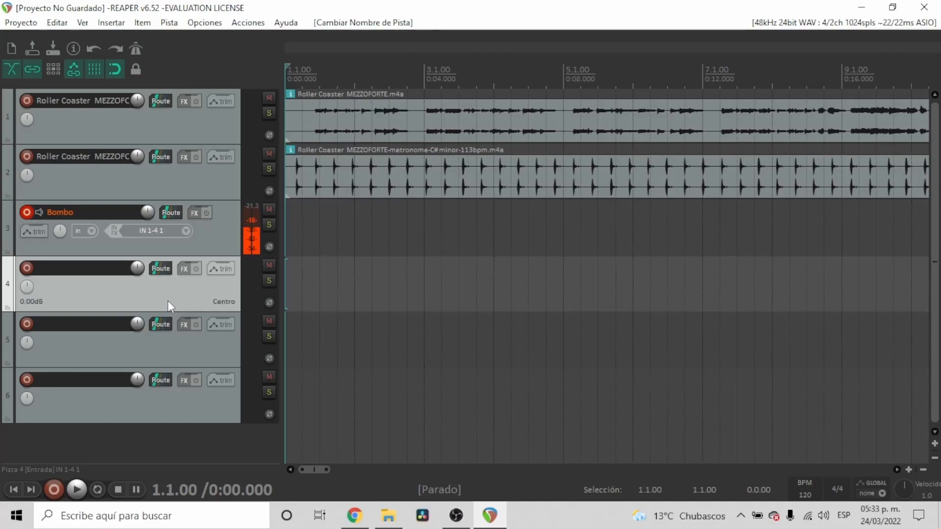
- Arm the fourth track for recording with its monitoring turned off, and adjust the width of the track control area
left_click(27, 267)
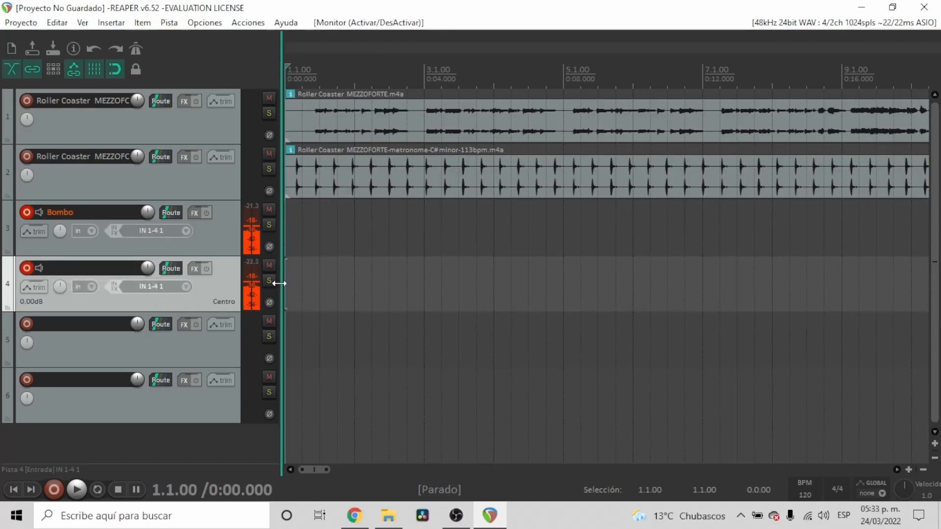
left_click_drag(281, 282, 246, 235)
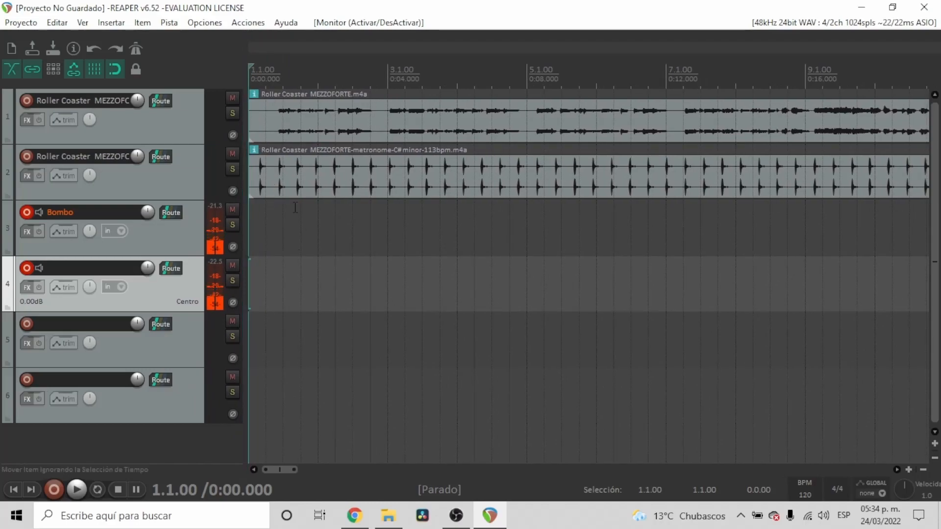
left_click_drag(245, 71, 273, 68)
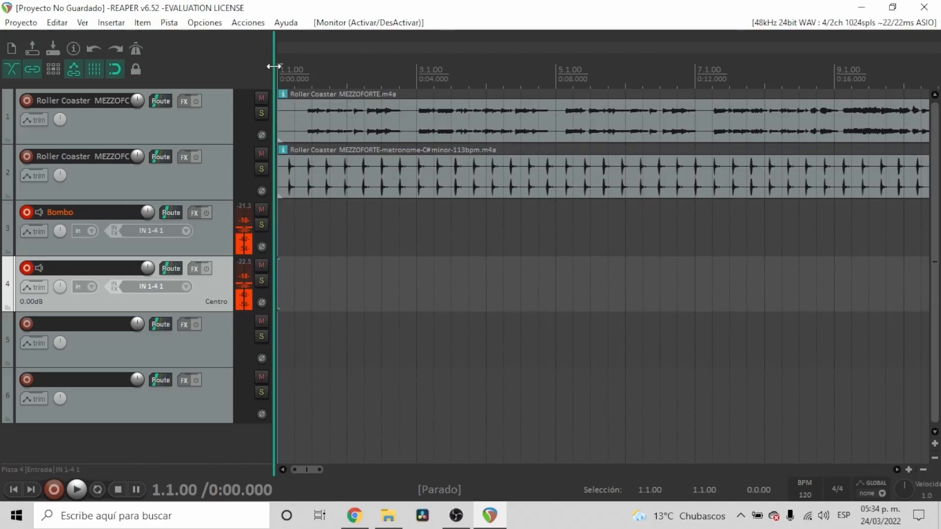
mouse_move(273, 66)
left_mouse_down()
mouse_move(286, 62)
mouse_move(257, 59)
mouse_move(275, 55)
left_mouse_up()
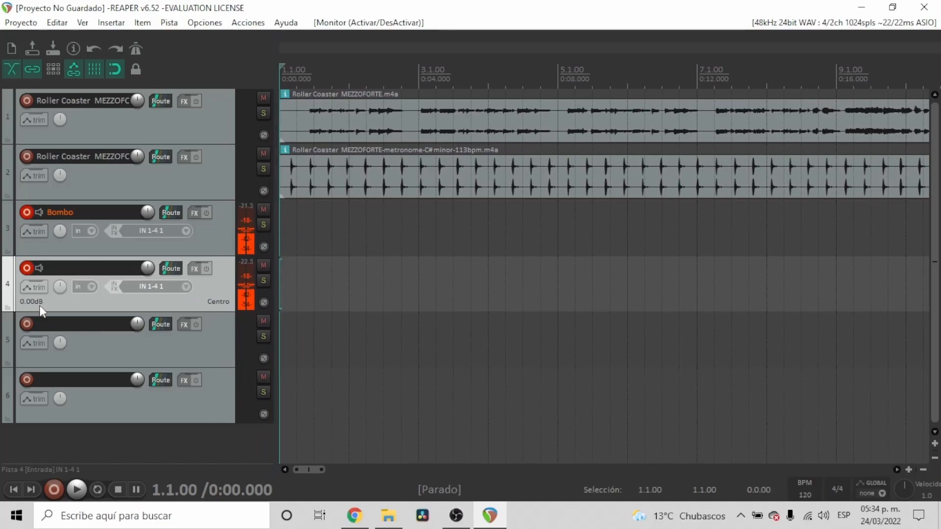
- Name the fourth track Tarola and set its record input to mono IN 1-4 2
double_click(70, 265)
type("Ta")
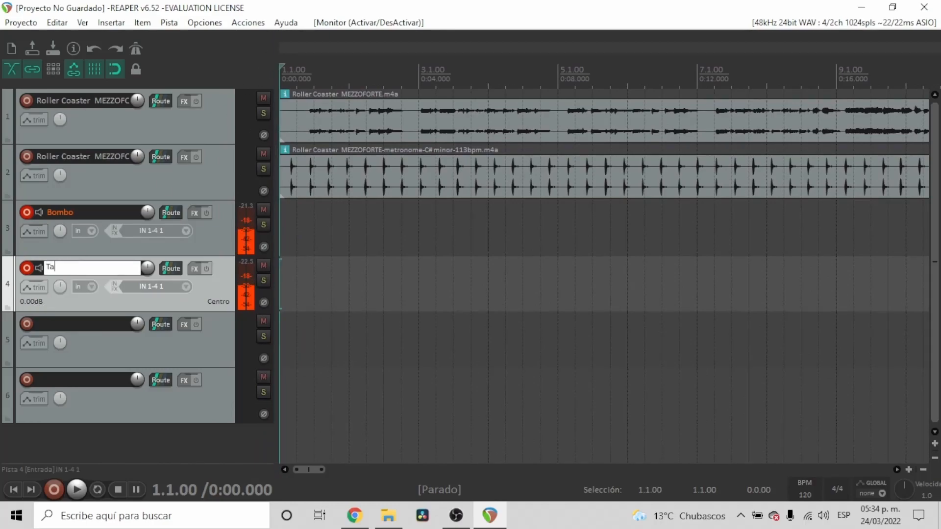
type("rola")
key("Return")
left_click(187, 285)
mouse_move(250, 297)
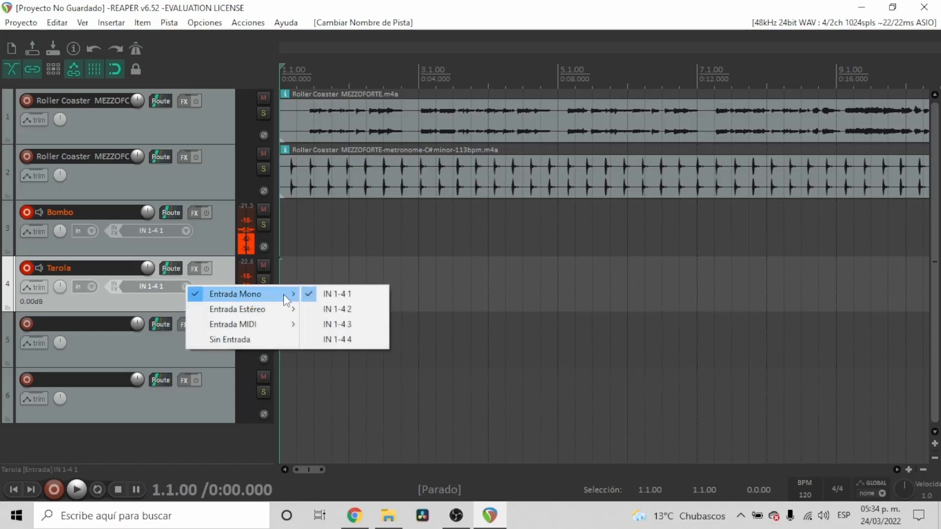
left_click(332, 309)
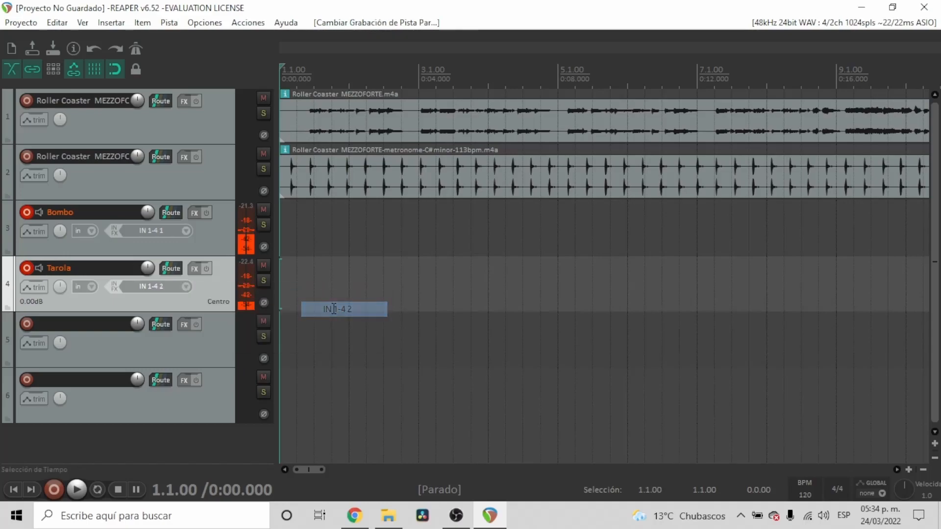
- Name the fifth track Toms de aire, arm it for recording, and set its input to mono IN 1-4 3
left_click(92, 322)
double_click(92, 323)
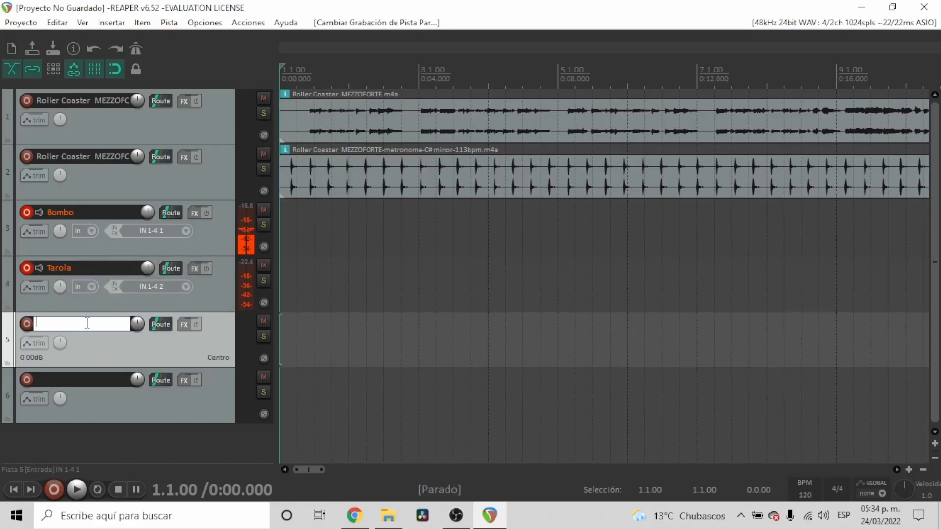
type("Toms de aire")
key("Return")
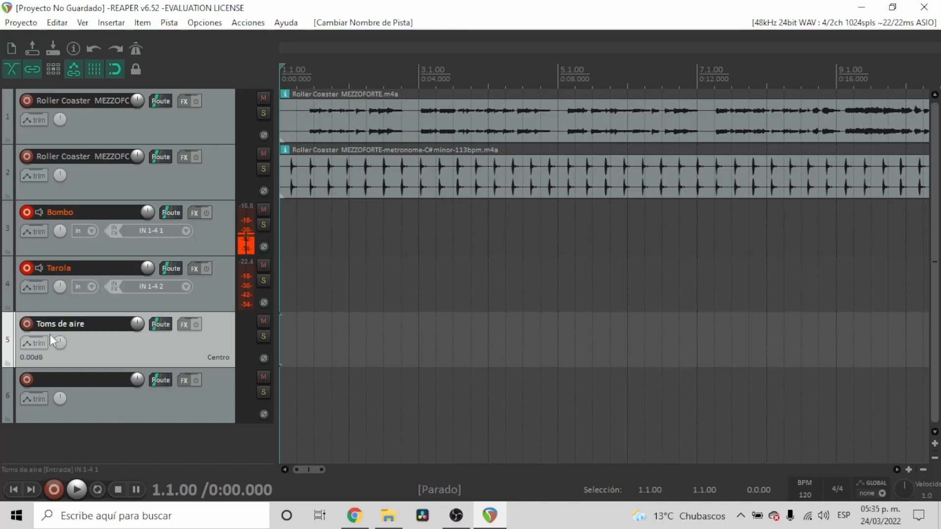
left_click(27, 323)
left_click(185, 342)
mouse_move(248, 348)
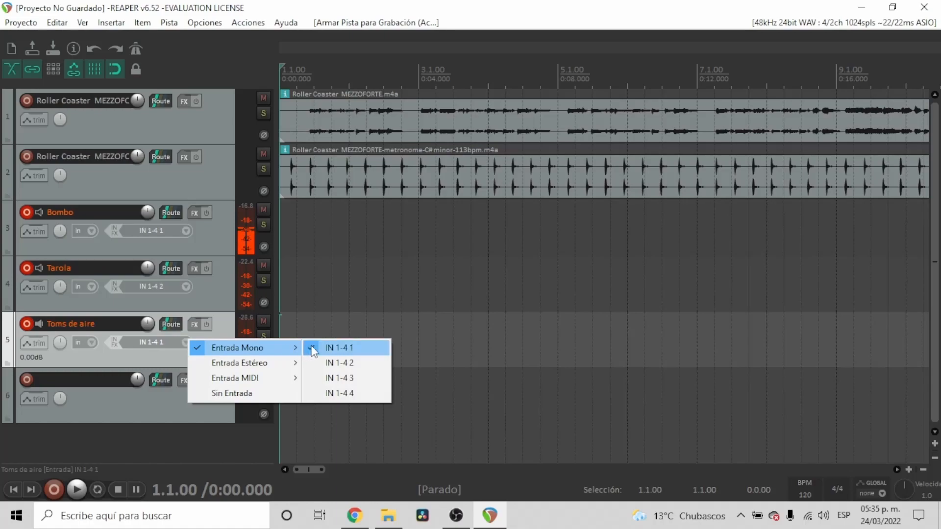
left_click(338, 377)
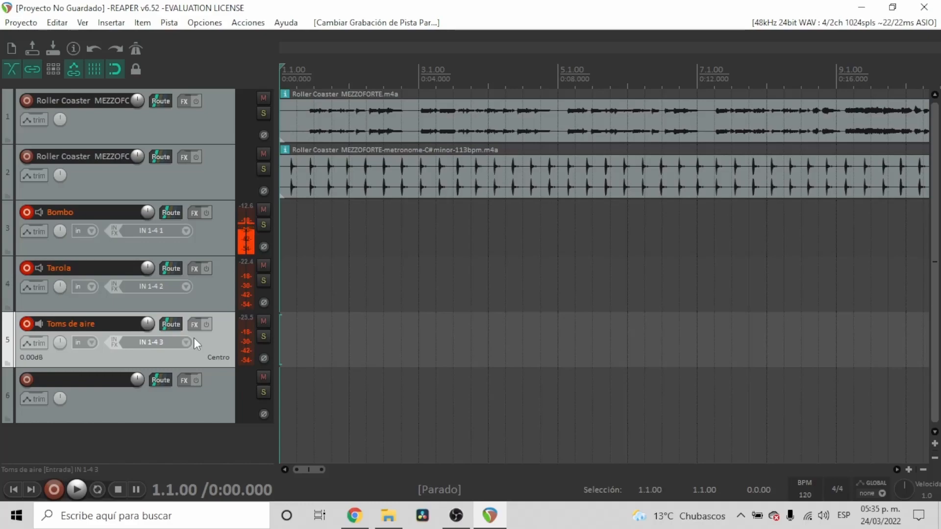
- Arm the sixth track for recording and turn off record monitoring on it and on Toms de aire
left_click(26, 379)
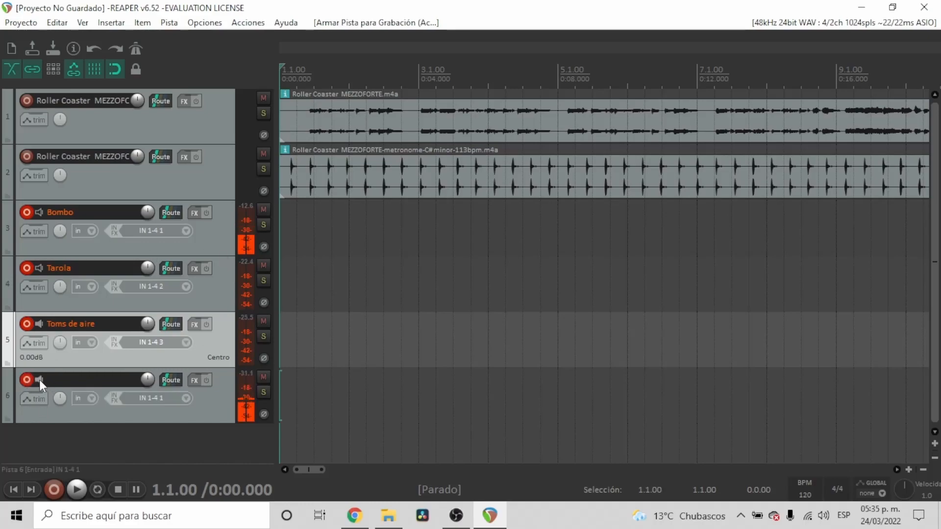
left_click(39, 323)
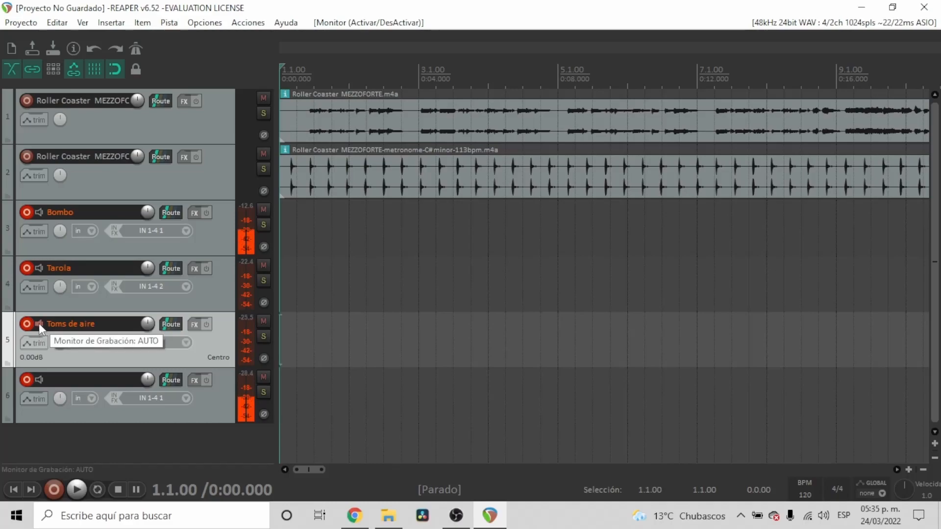
- Name the sixth track Tom de piso y OH and set its record input to mono IN 1-4 4
double_click(82, 379)
type("T")
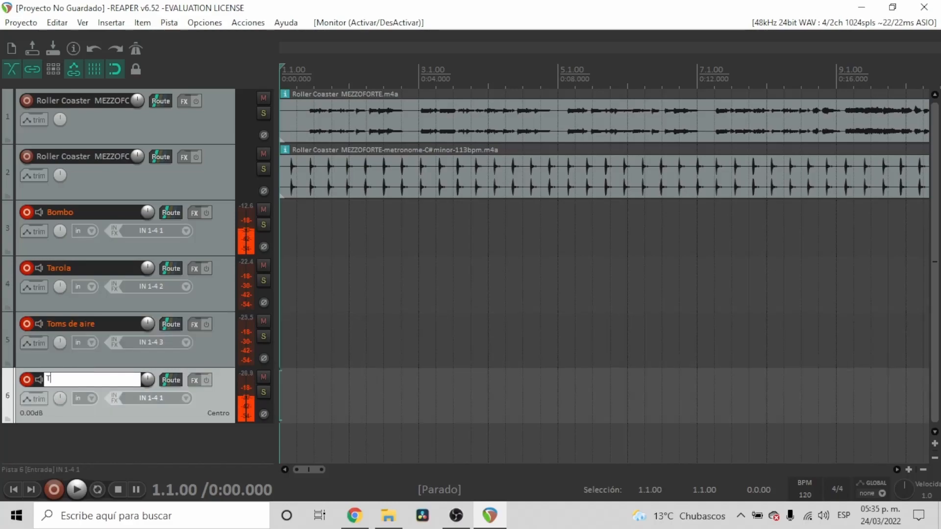
type("om de piso y OH")
key("Return")
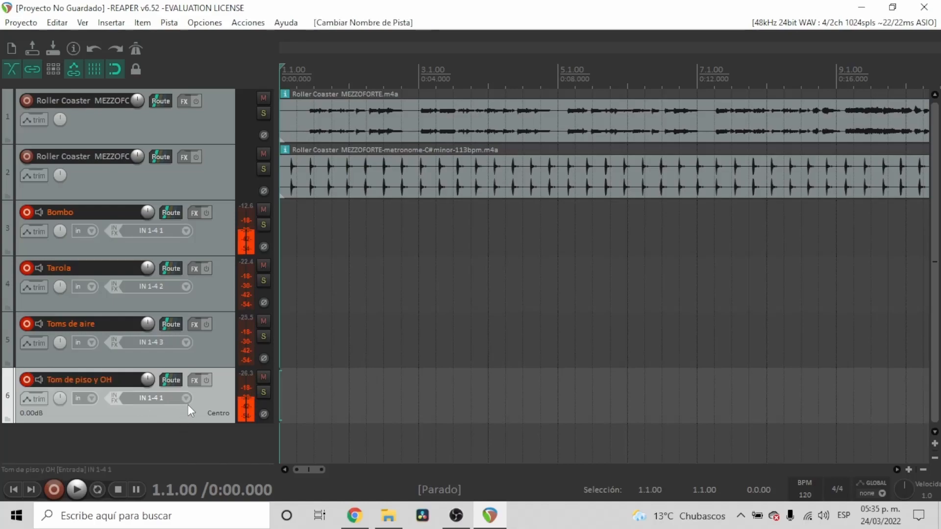
left_click(179, 395)
mouse_move(288, 403)
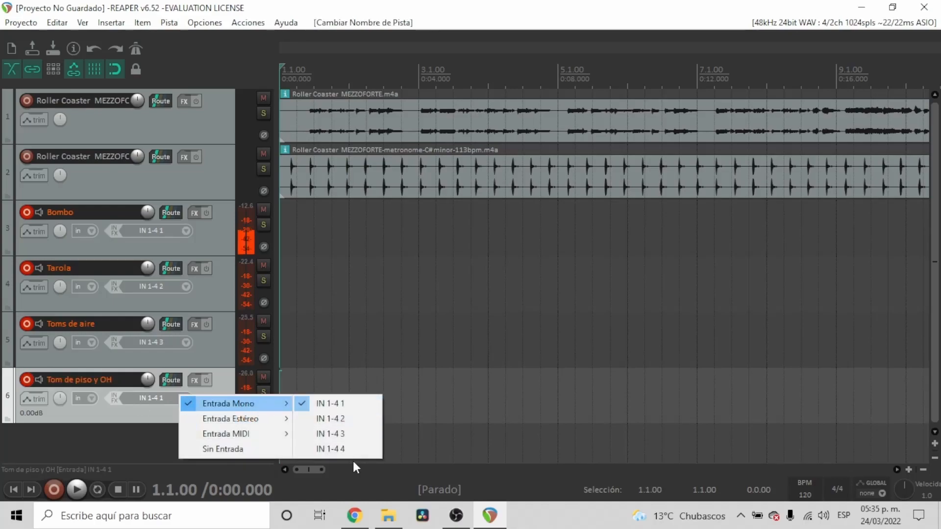
left_click(338, 449)
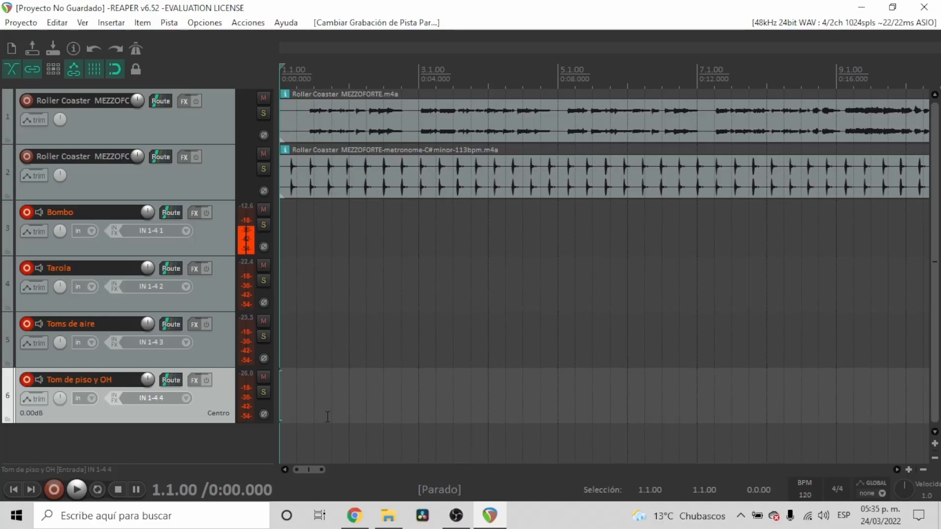
- Switch to Chrome to examine the Behringer U-Phoria UMC404HD picture, and return to REAPER
left_click(354, 515)
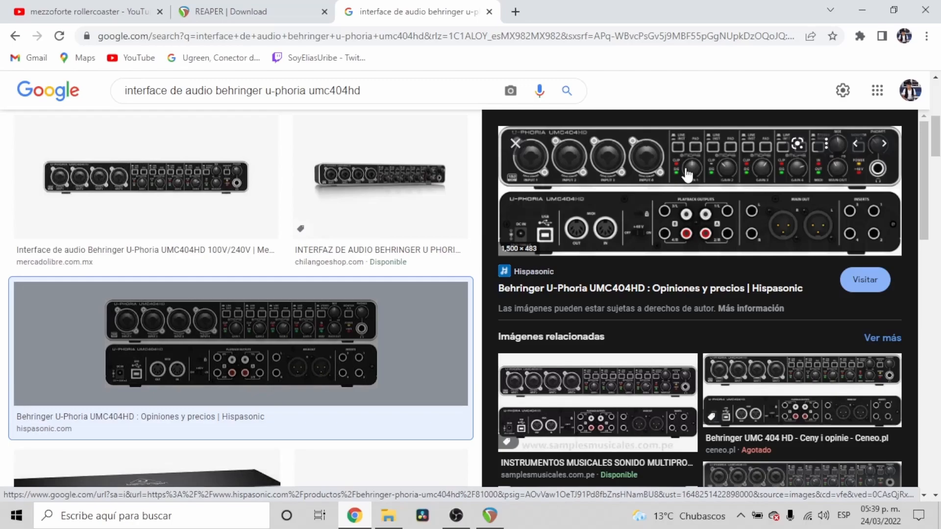
left_click(489, 516)
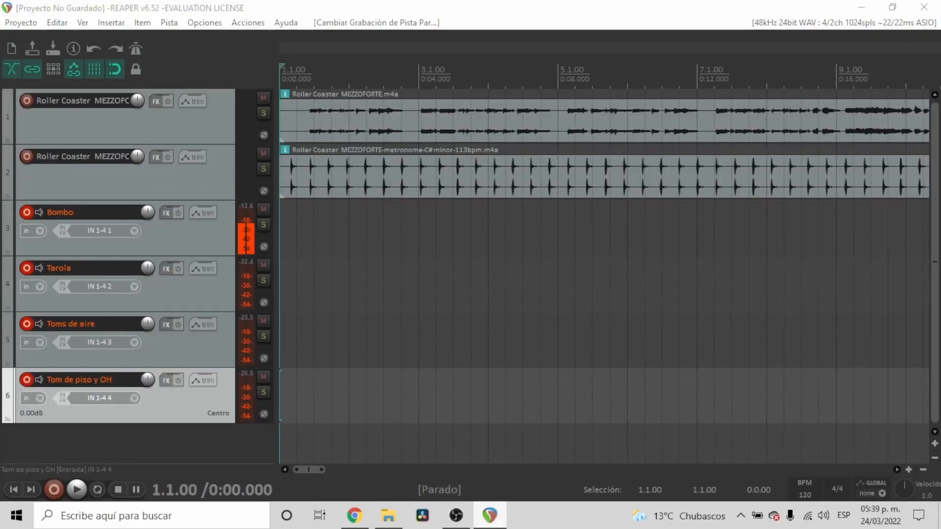
- Open the mixer and reposition its window so the master and all six channel strips are in view
key("ctrl+m")
left_click_drag(541, 6, 409, 6)
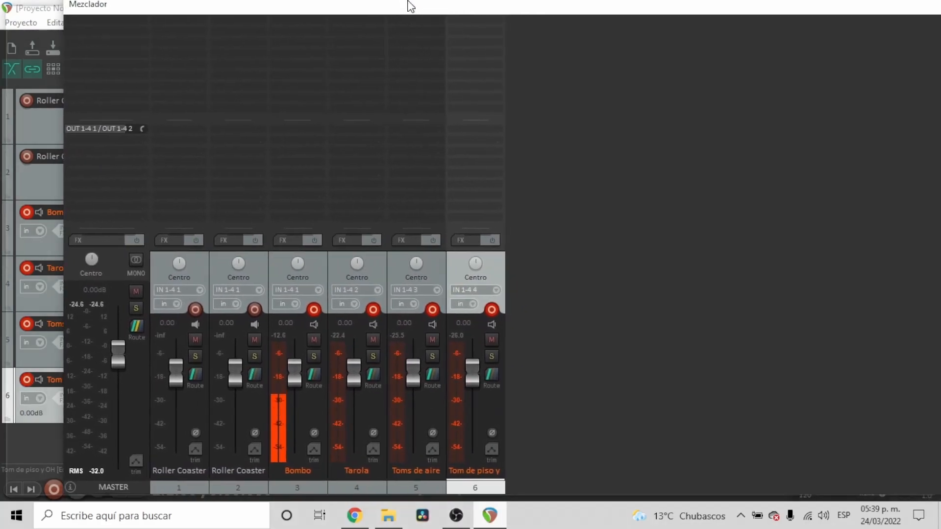
mouse_move(471, 10)
left_mouse_down()
mouse_move(469, 27)
mouse_move(466, 7)
left_mouse_up()
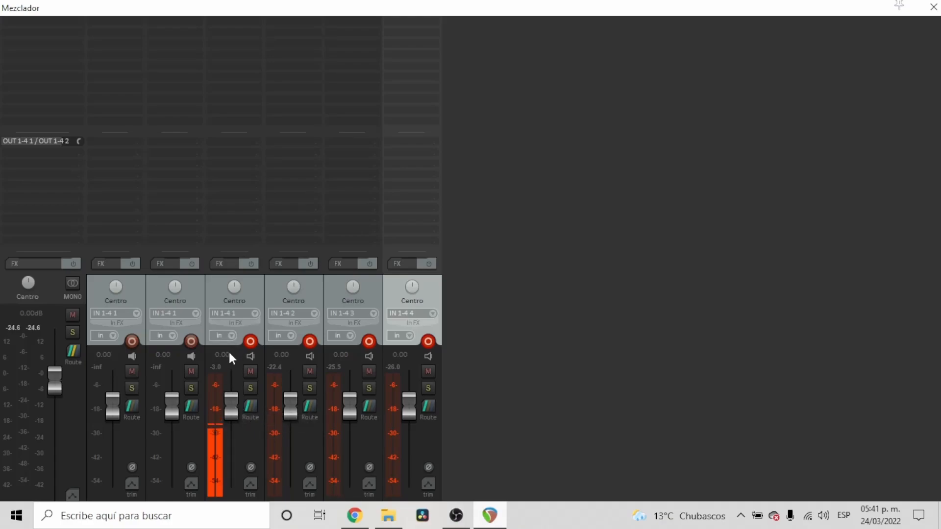
- Check the gain knobs on the audio interface picture in Chrome again and return to the REAPER mixer
left_click(354, 515)
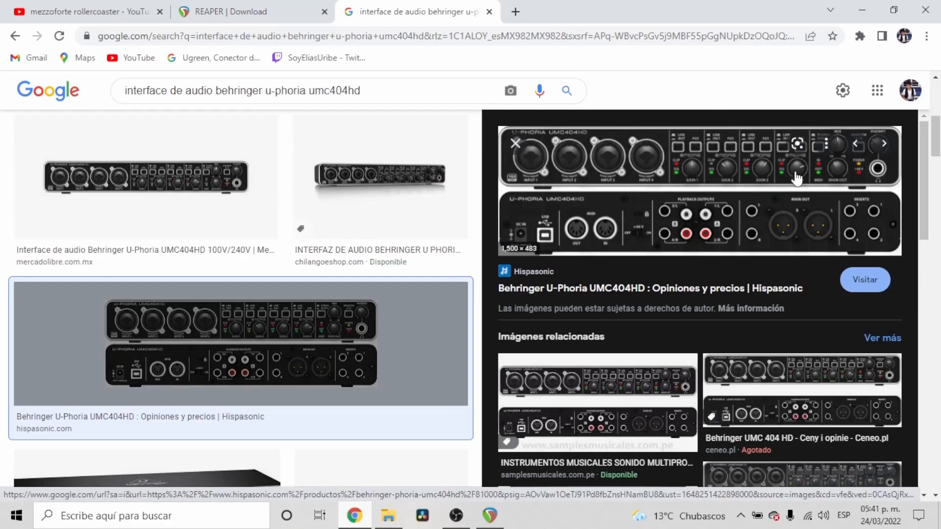
key("alt+Tab")
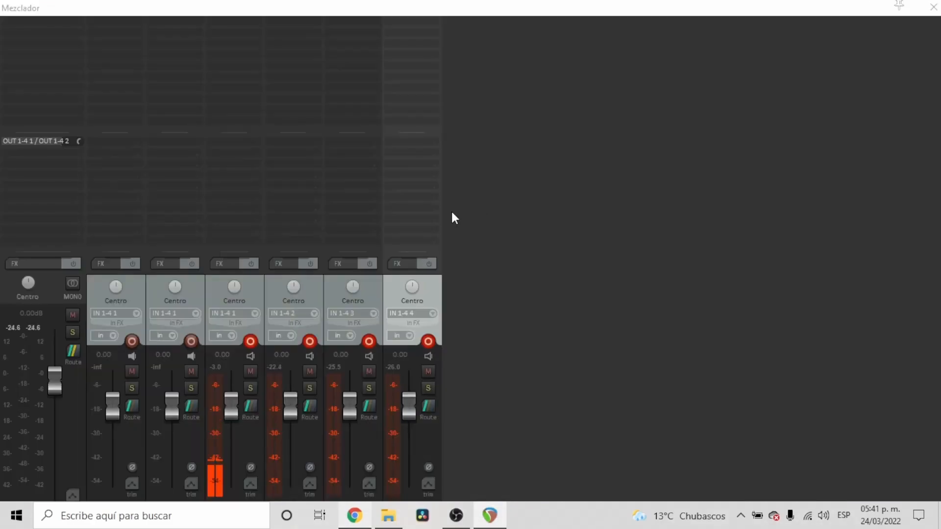